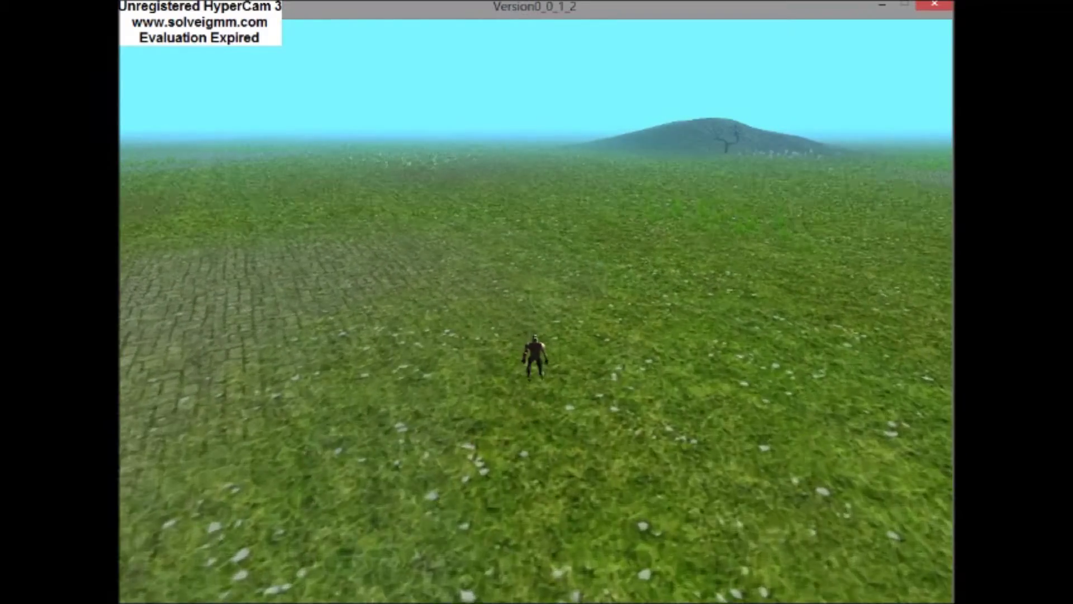
- Run the character across the grass field toward the distant hill, swinging the view right
{"action": "key", "text": "w"}
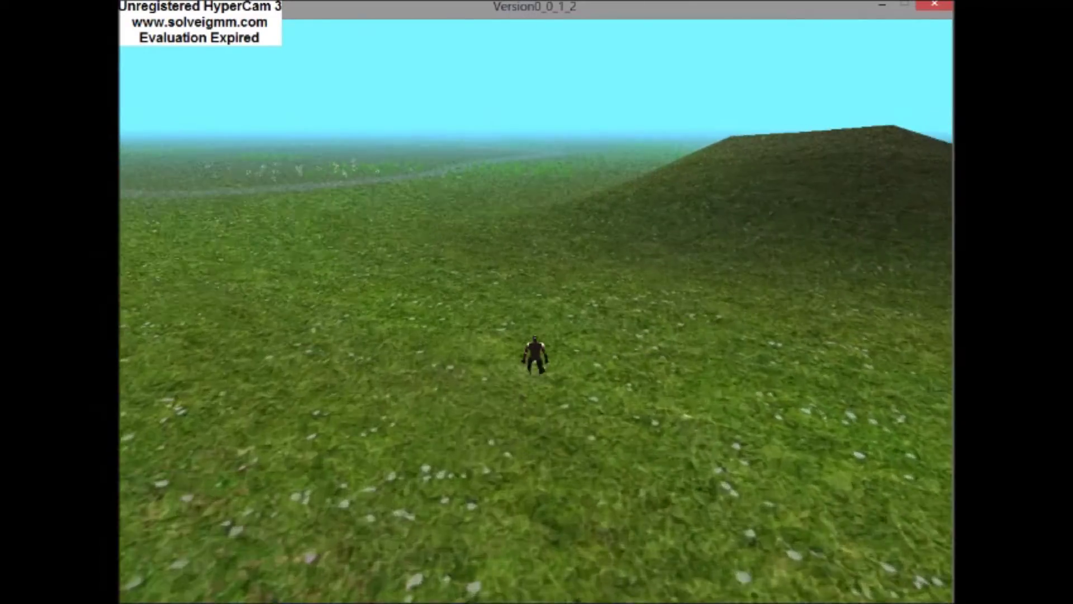
{"action": "key", "text": "w"}
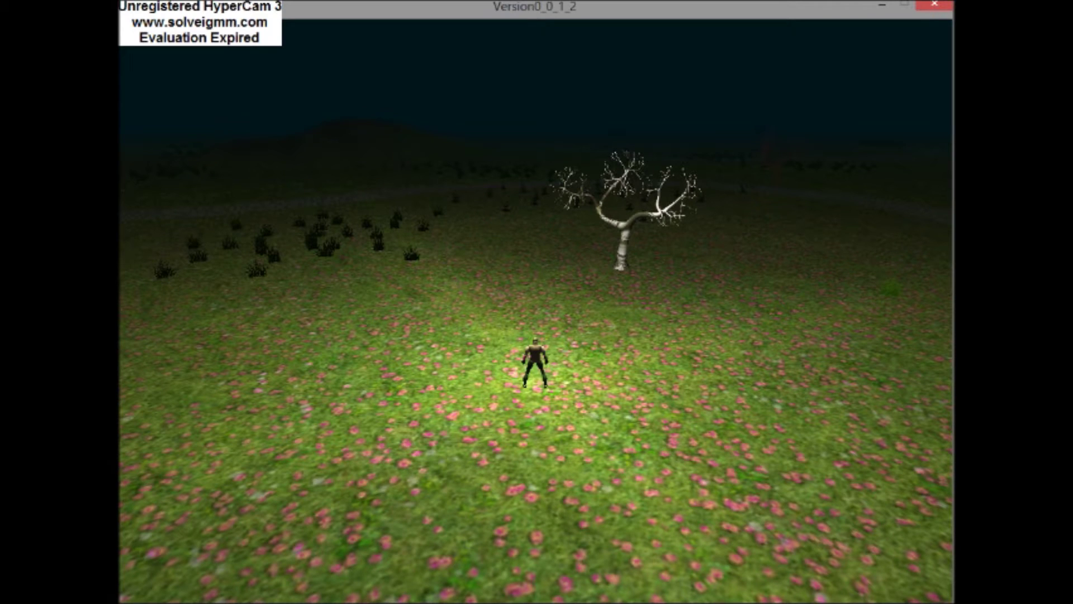
- Advance the character past the pale tree and across the grass onto the cobblestone path
{"action": "key", "text": "w"}
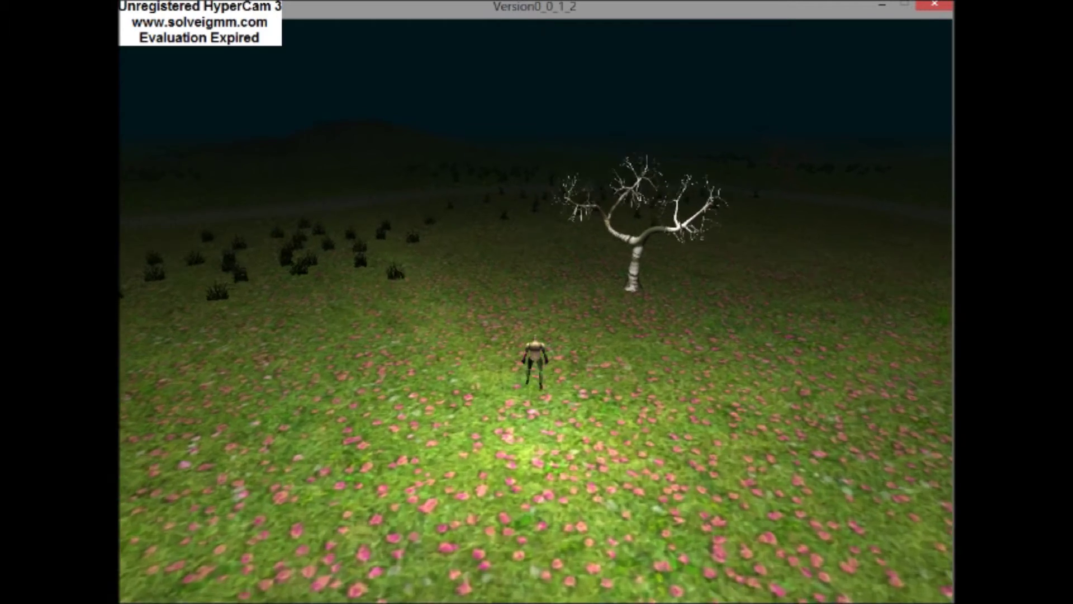
{"action": "key", "text": "w"}
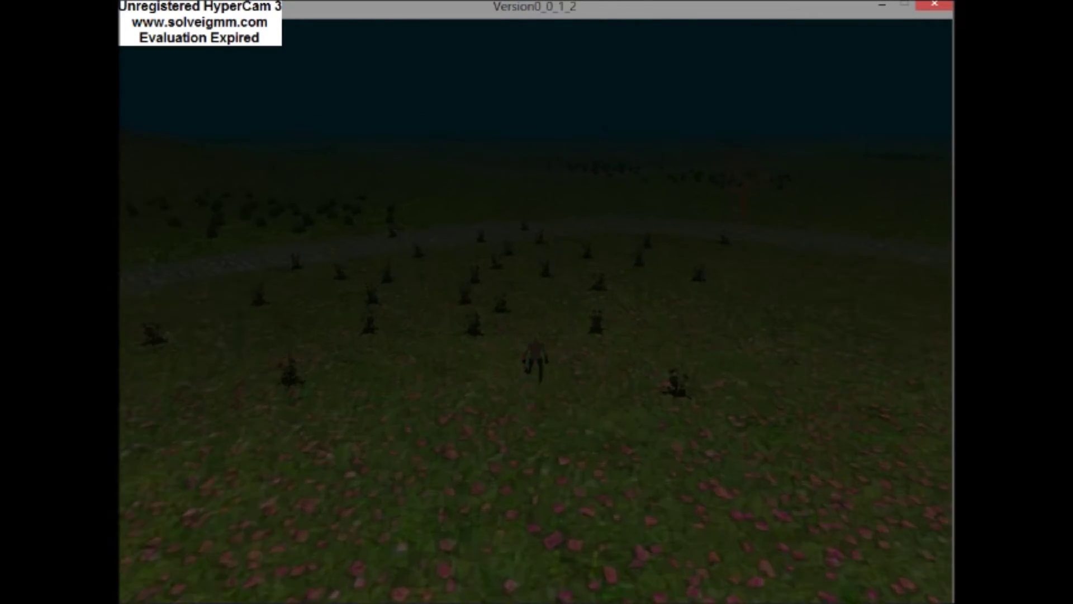
{"action": "key", "text": "w"}
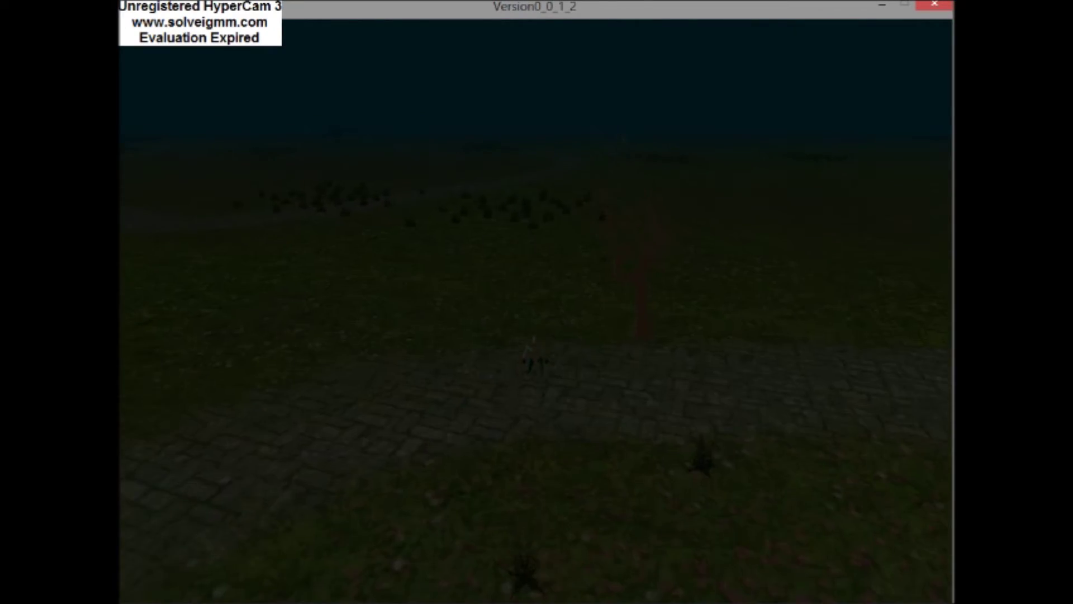
{"action": "key", "text": "w"}
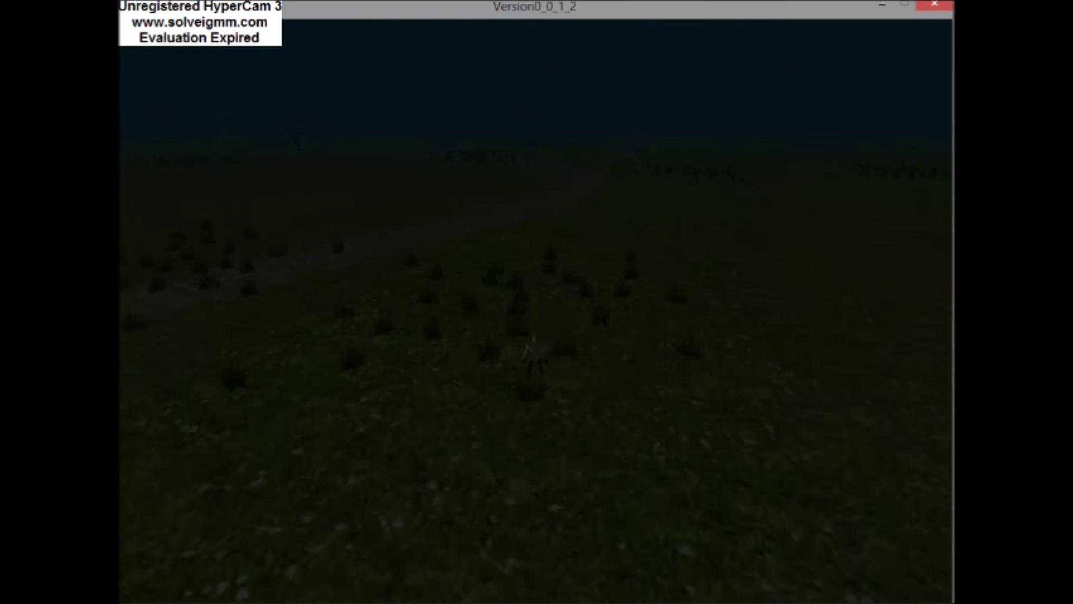
{"action": "key", "text": "w"}
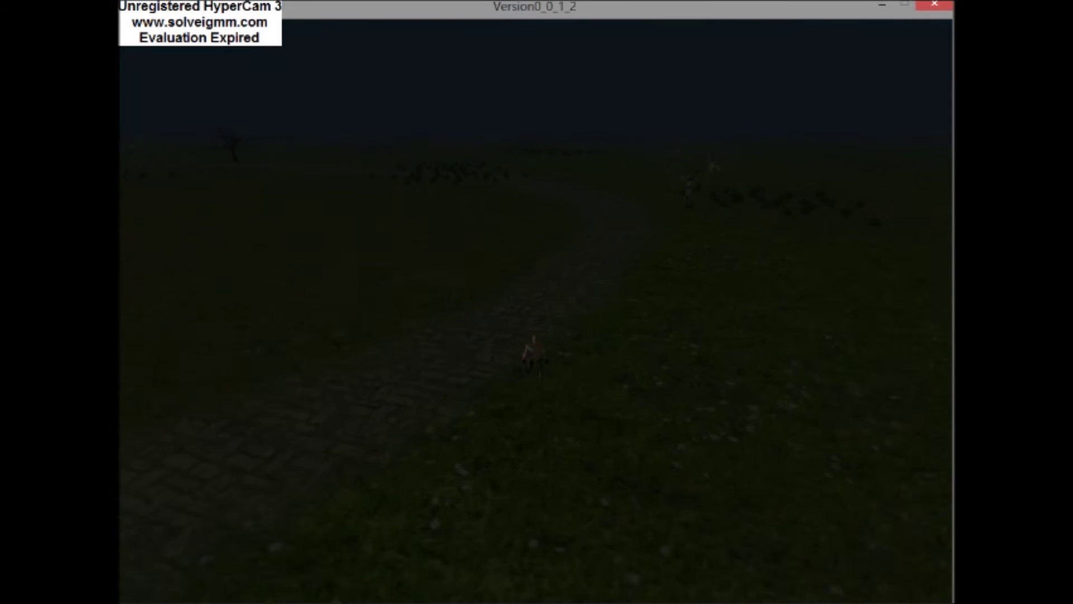
- Walk on through the night terrain, turning until the red-lit tree is faced in the distance
{"action": "key", "text": "w"}
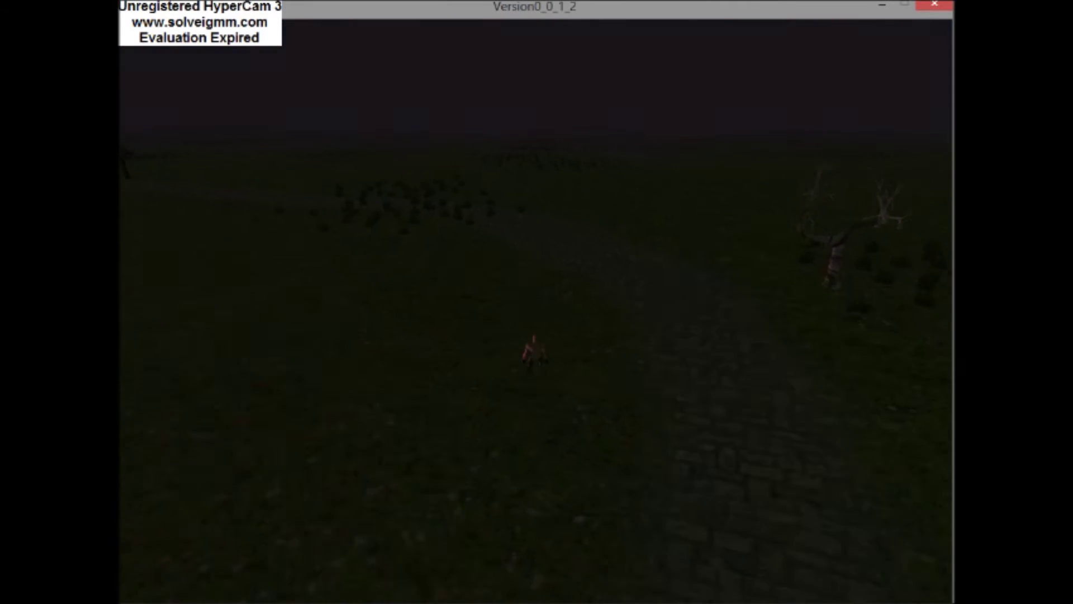
{"action": "key", "text": "w"}
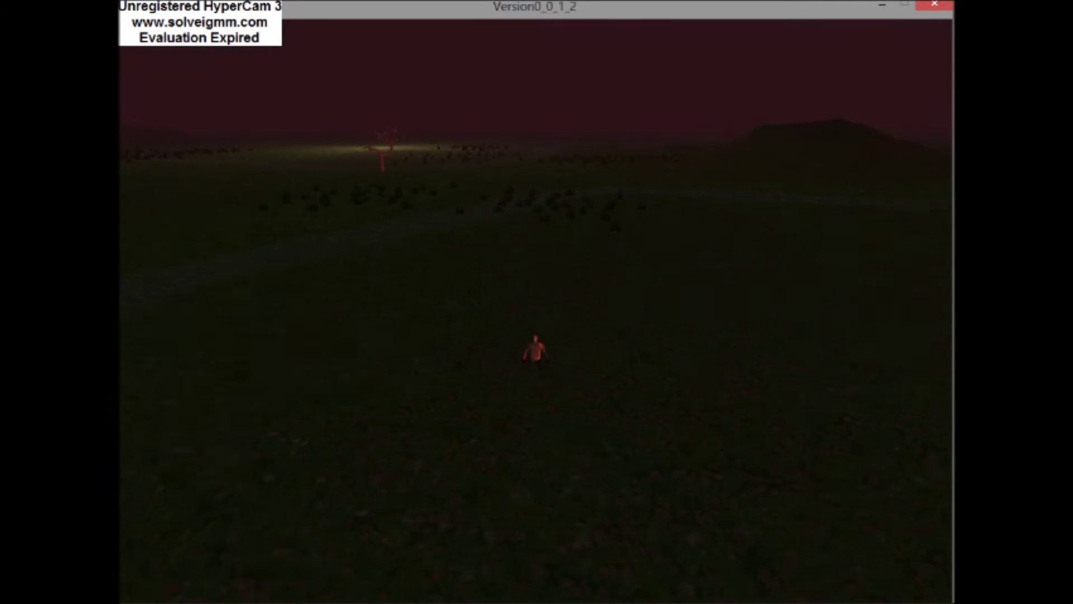
{"action": "key", "text": "w"}
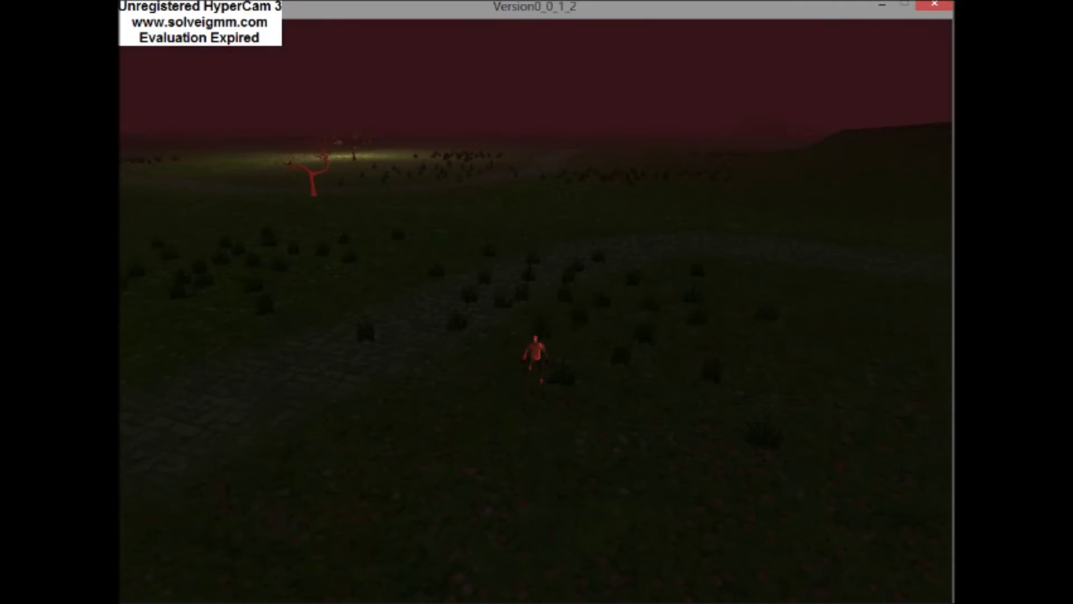
{"action": "key", "text": "w"}
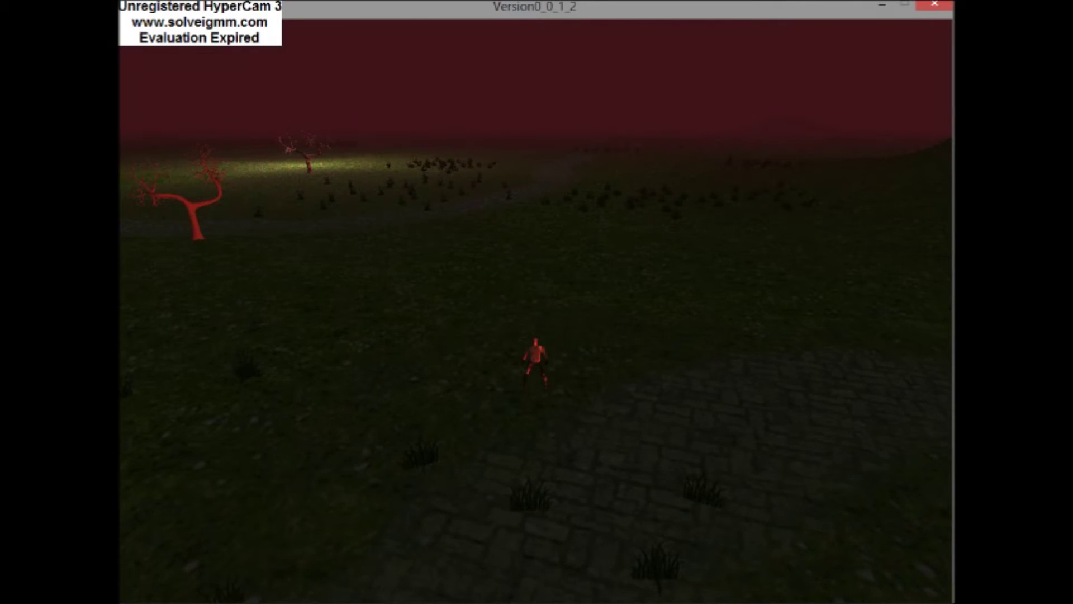
{"action": "key", "text": "w"}
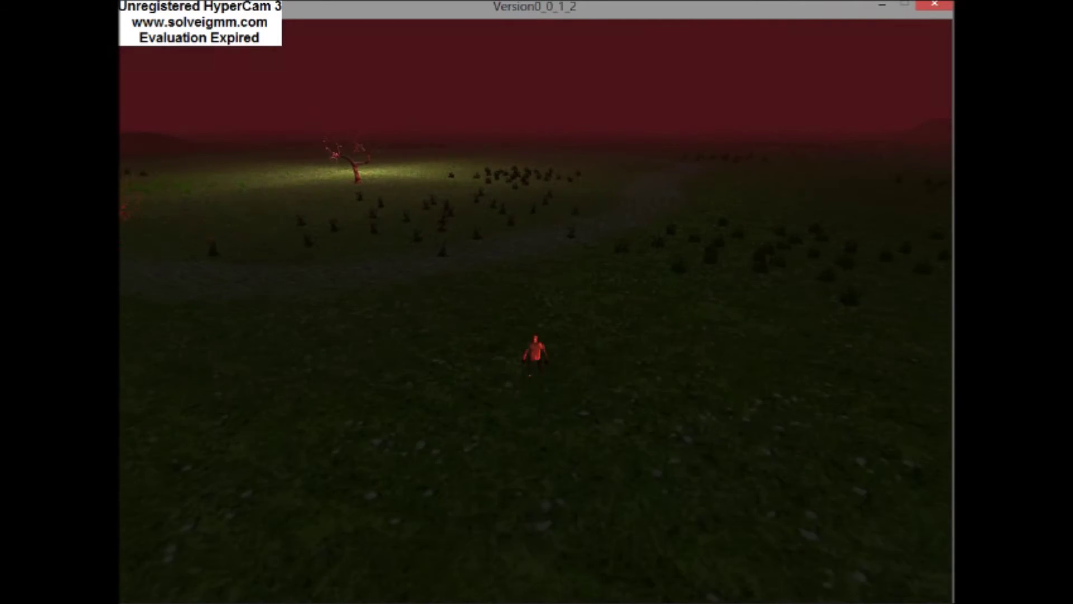
{"action": "key", "text": "w"}
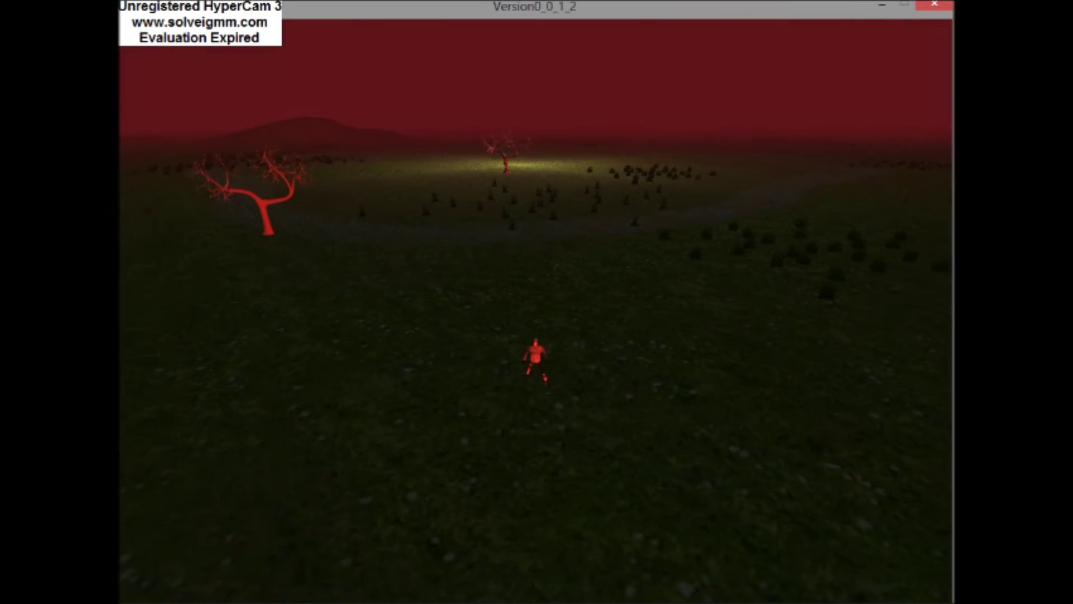
- Turn left and run toward the lone tree beside the stone path
{"action": "key", "text": "a"}
{"action": "key", "text": "a"}
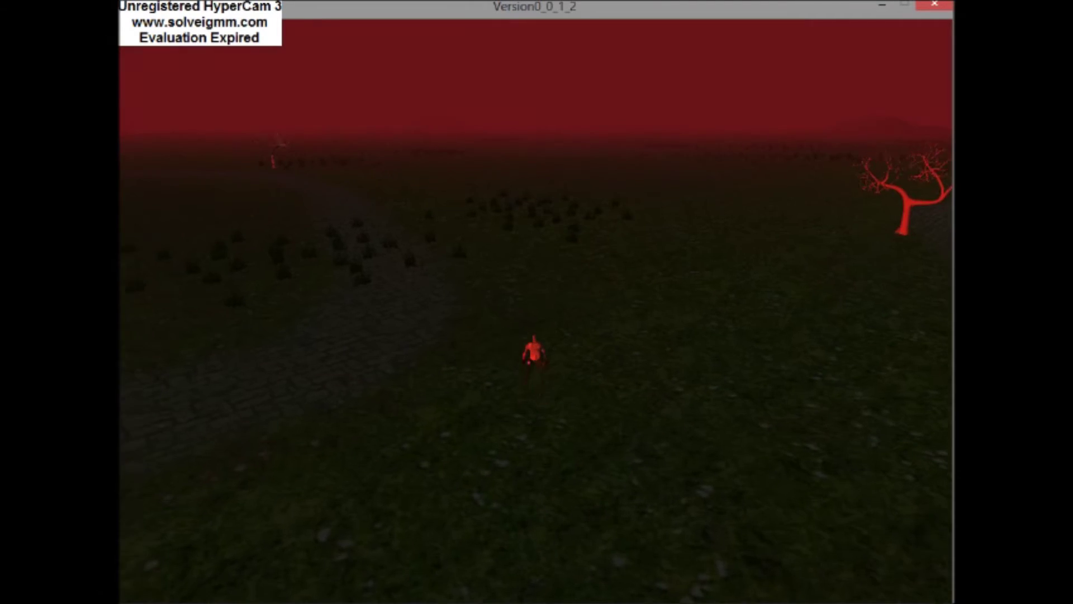
{"action": "key", "text": "w"}
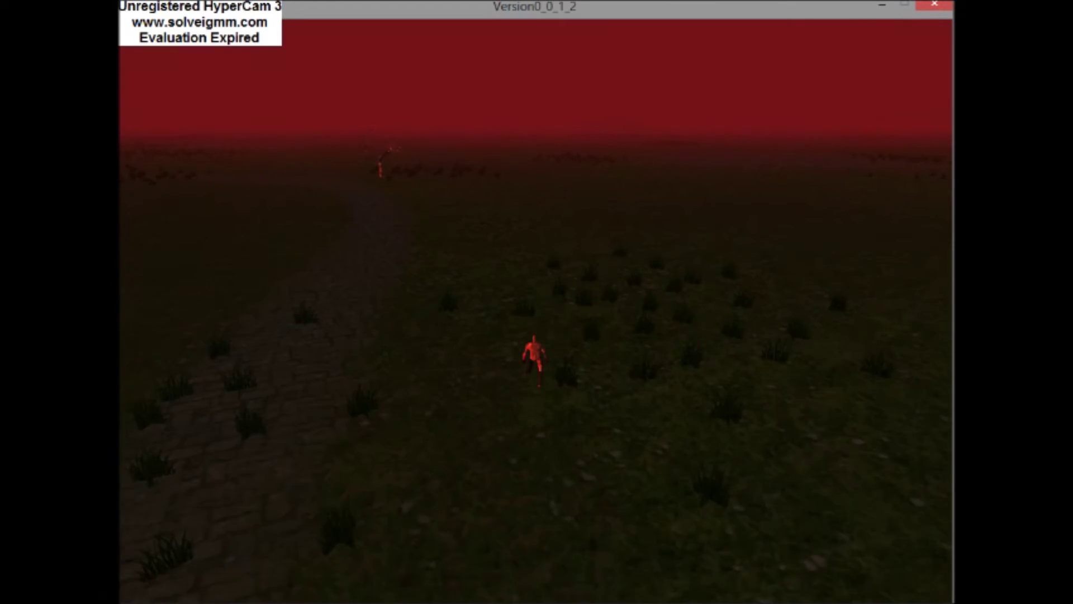
{"action": "key", "text": "w"}
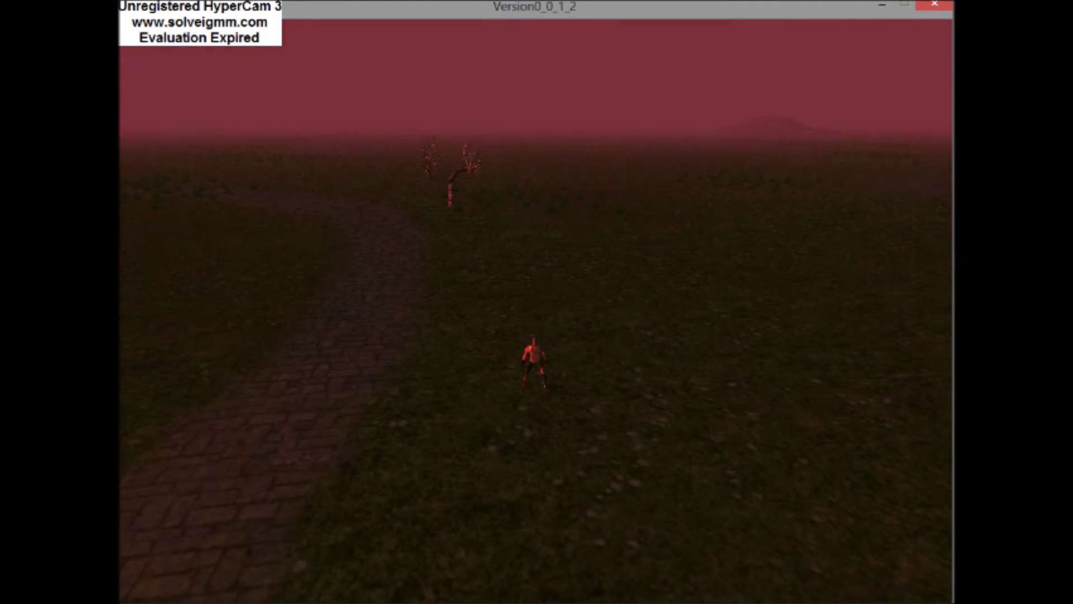
{"action": "key", "text": "a"}
{"action": "key", "text": "w"}
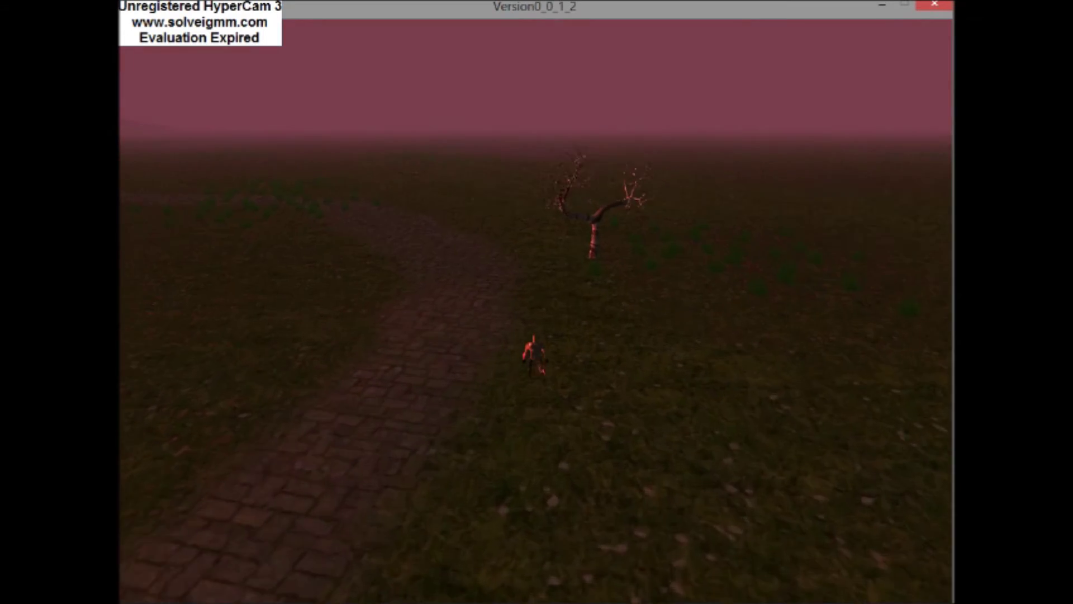
- Run past the tree and along the cobblestone path toward the cluster of trees
{"action": "key", "text": "w"}
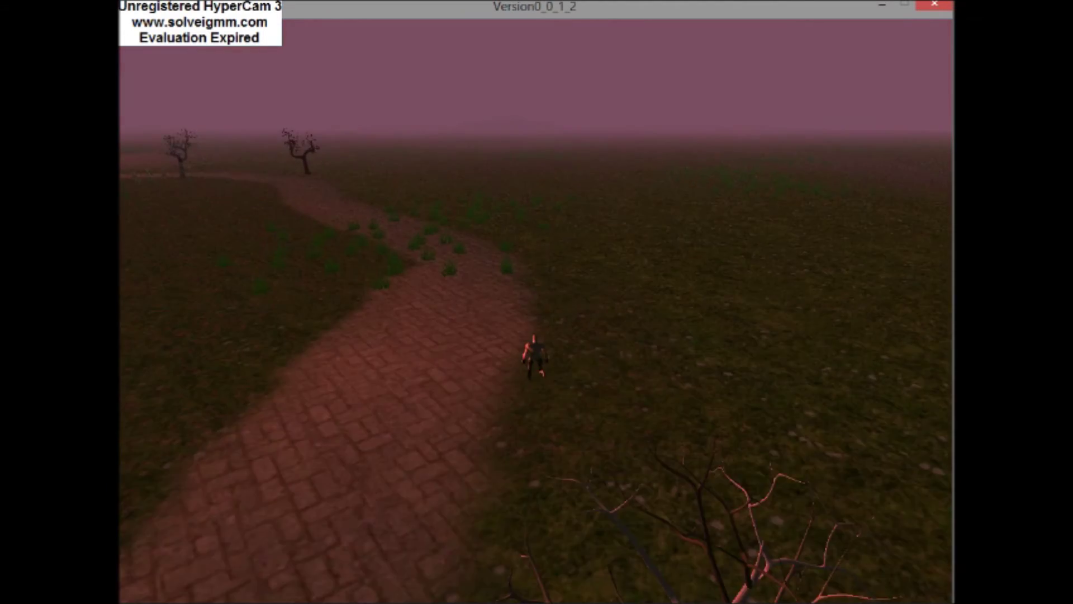
{"action": "key", "text": "w"}
{"action": "key", "text": "a"}
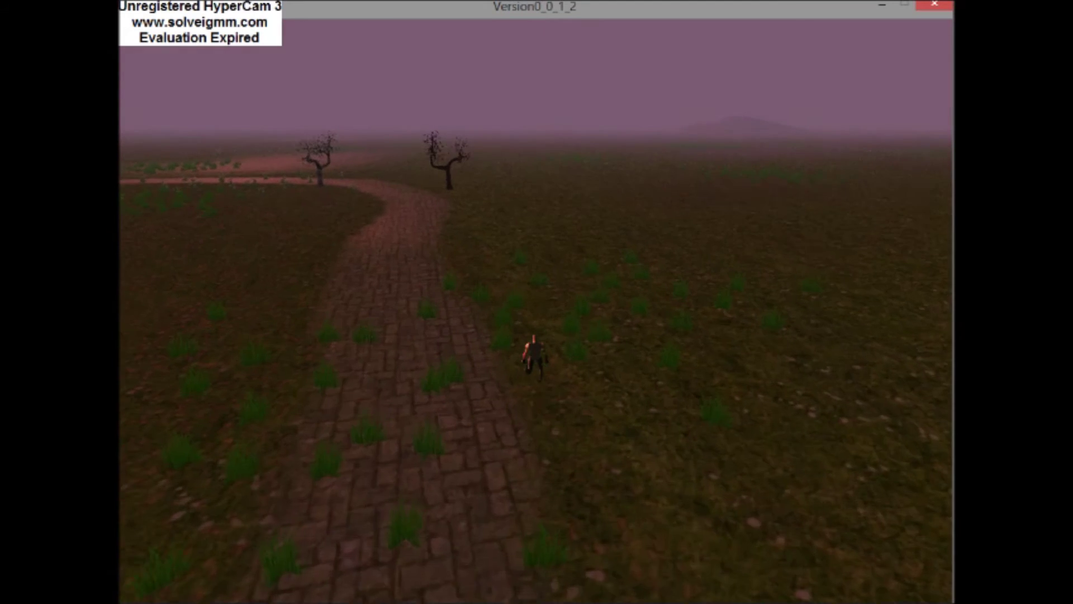
{"action": "key", "text": "d"}
{"action": "key", "text": "w"}
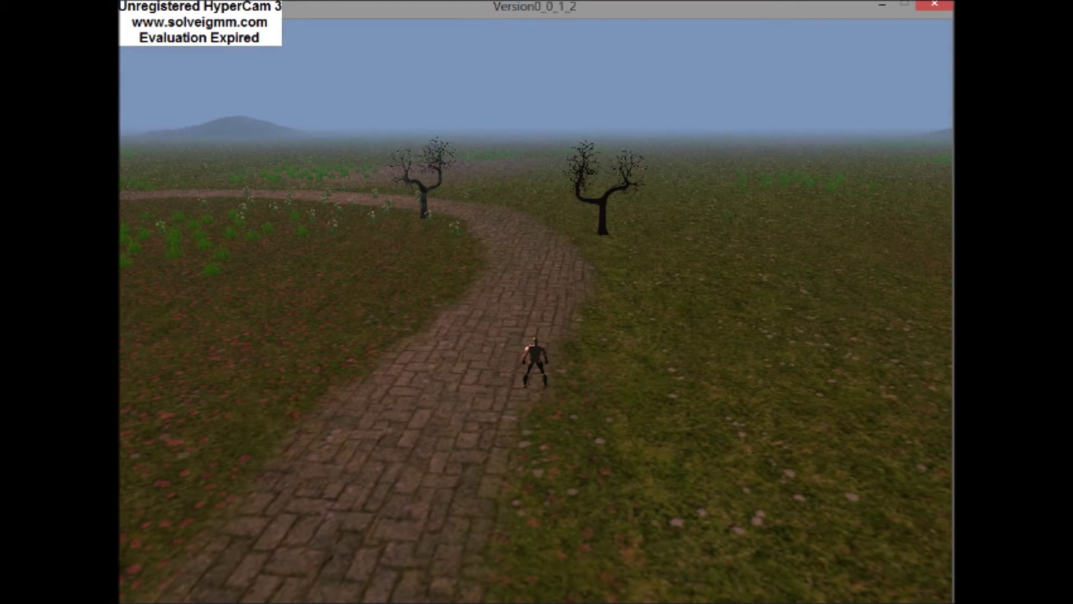
{"action": "key", "text": "w"}
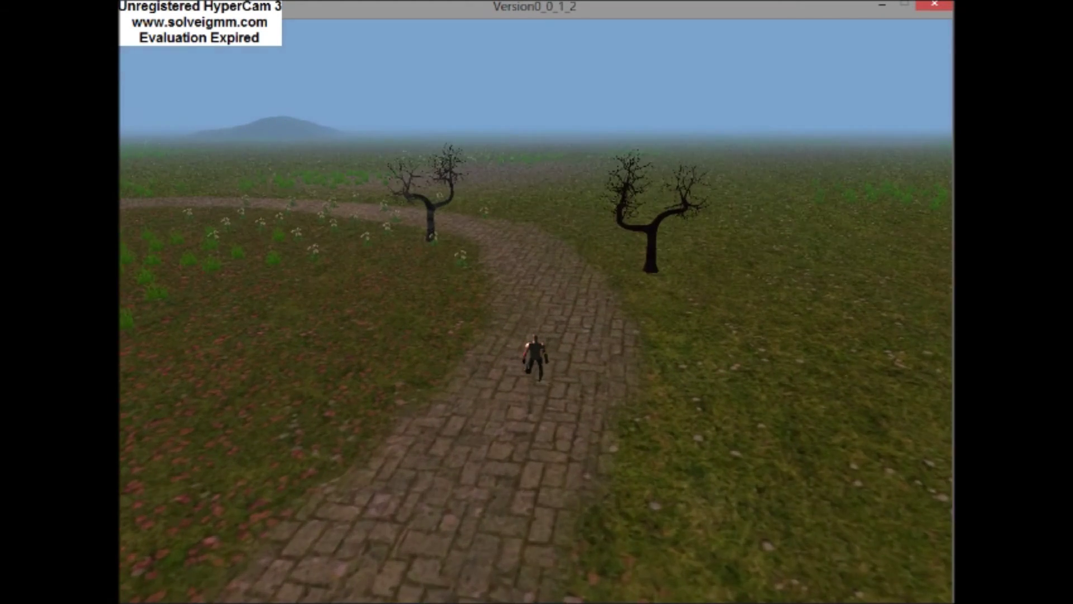
{"action": "key", "text": "w"}
{"action": "key", "text": "w"}
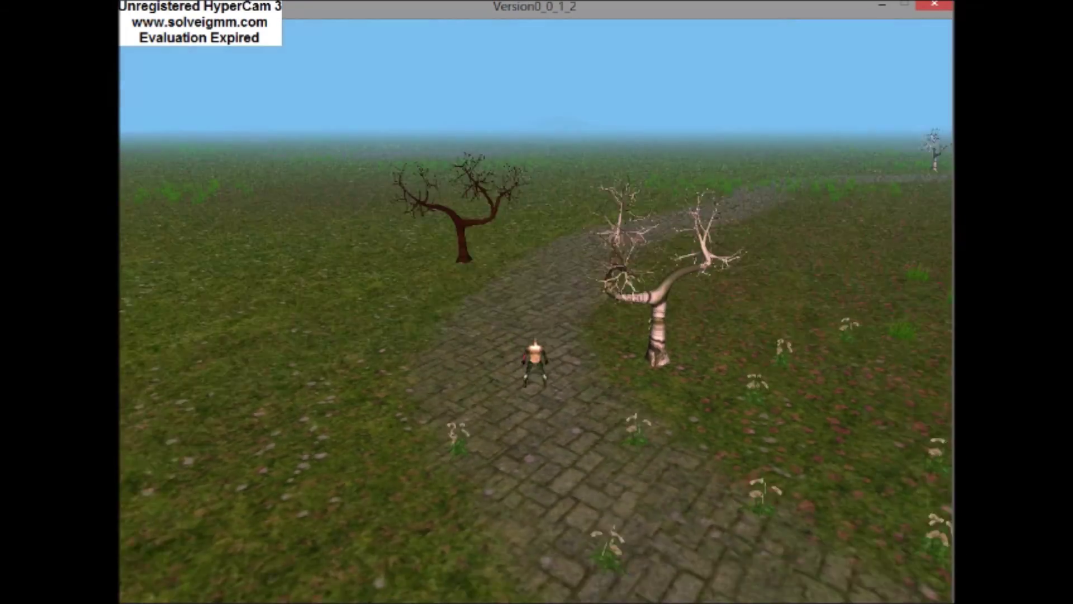
- Realign with the path, walk up to the junction and step off onto the grass
{"action": "key", "text": "d"}
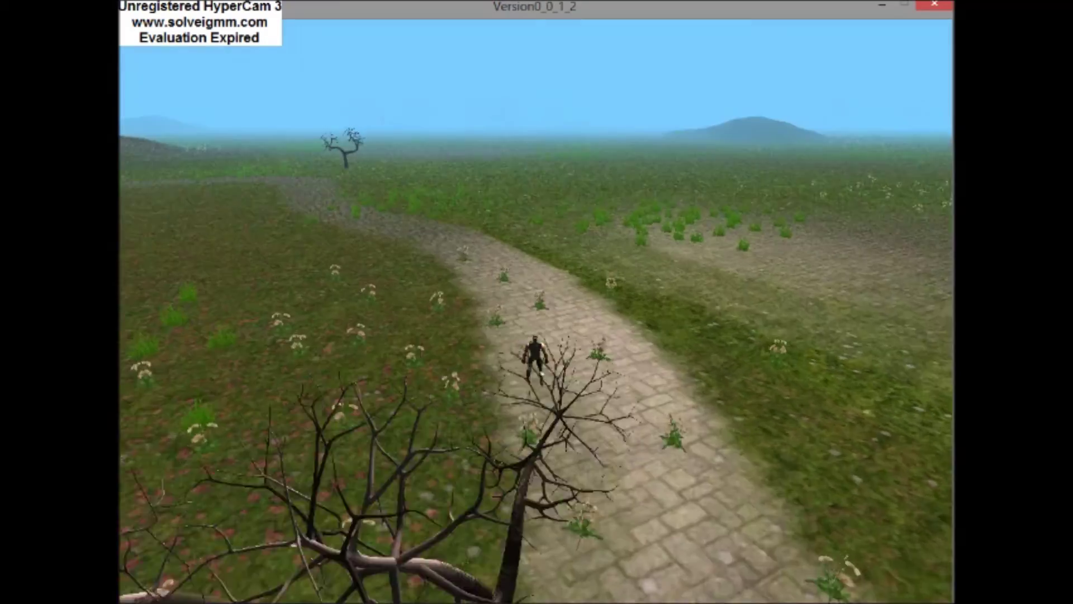
{"action": "key", "text": "a"}
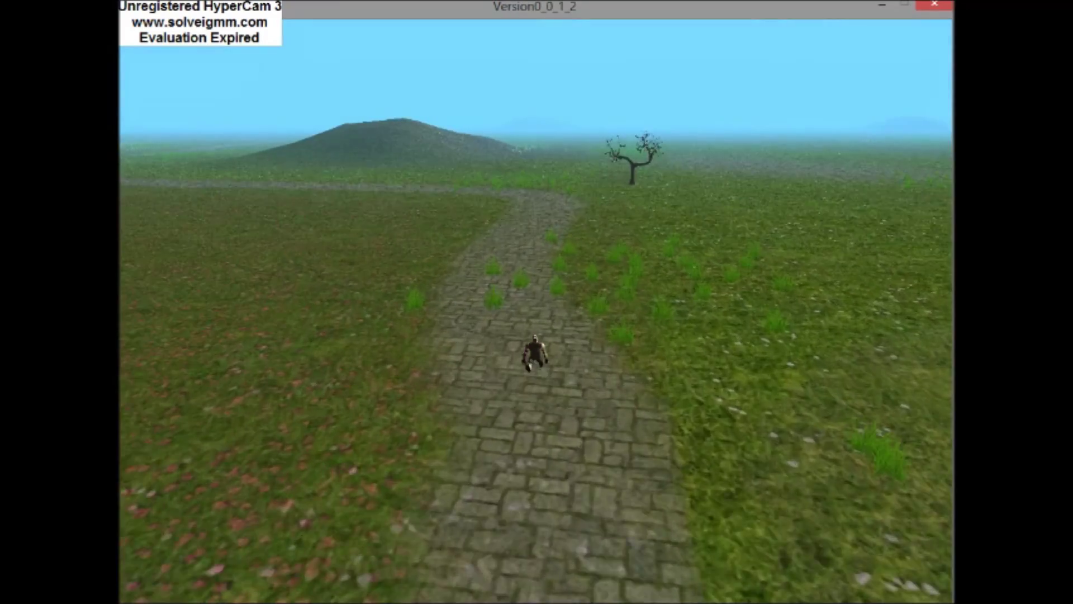
{"action": "key", "text": "w"}
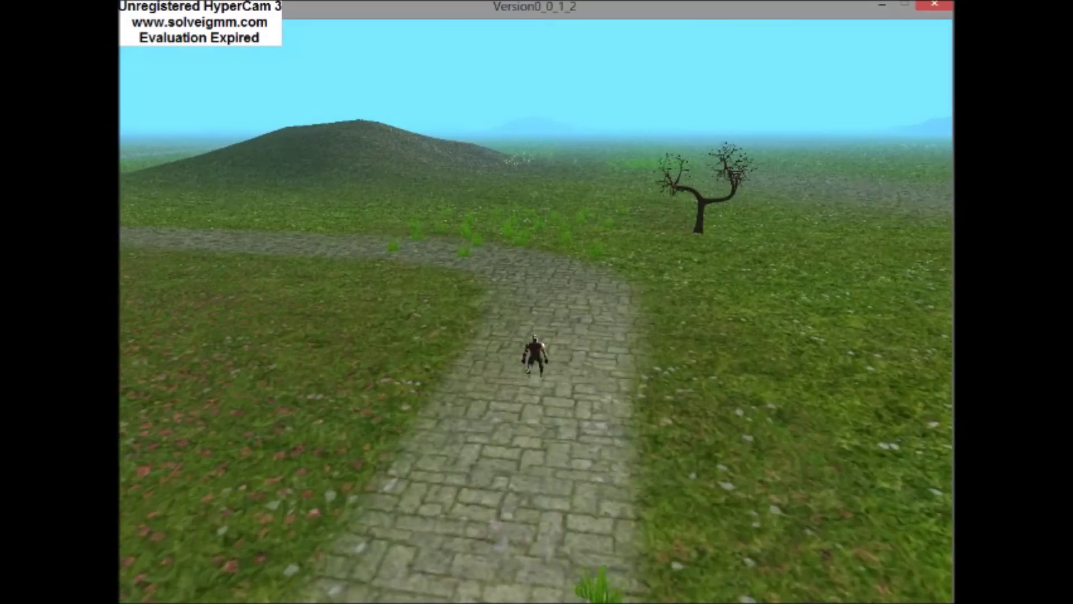
{"action": "key", "text": "w"}
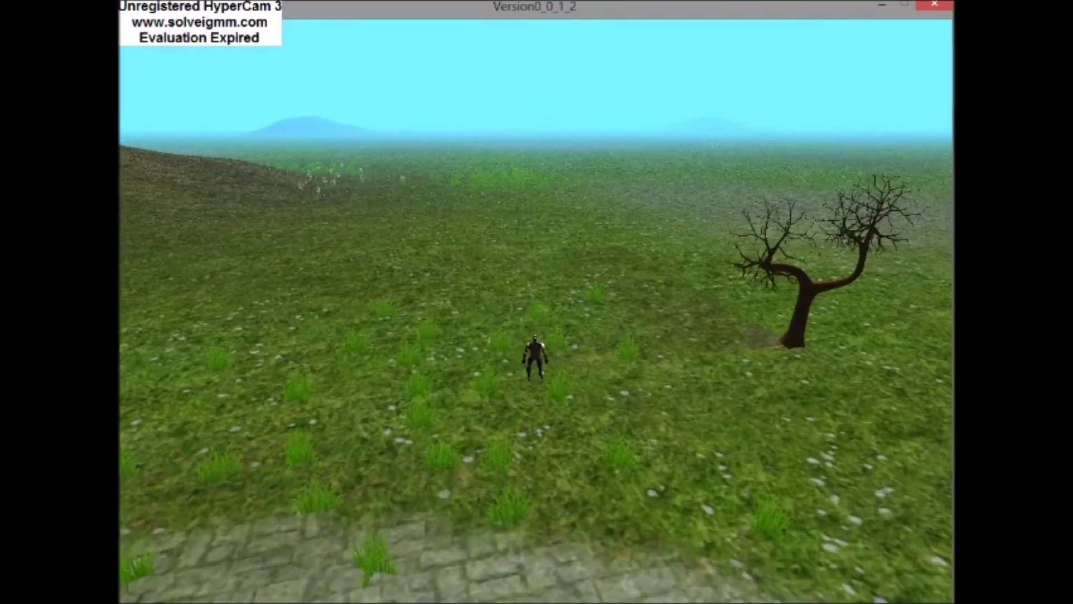
- Turn right to face the hill and approach the large bare brown tree
{"action": "key", "text": "d"}
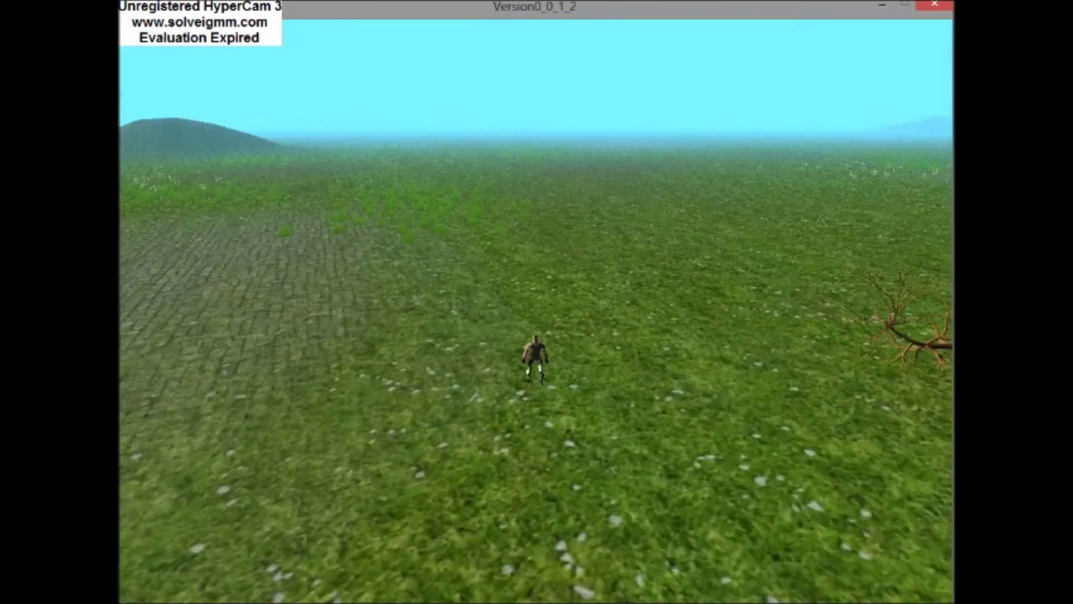
{"action": "key", "text": "d"}
{"action": "key", "text": "d"}
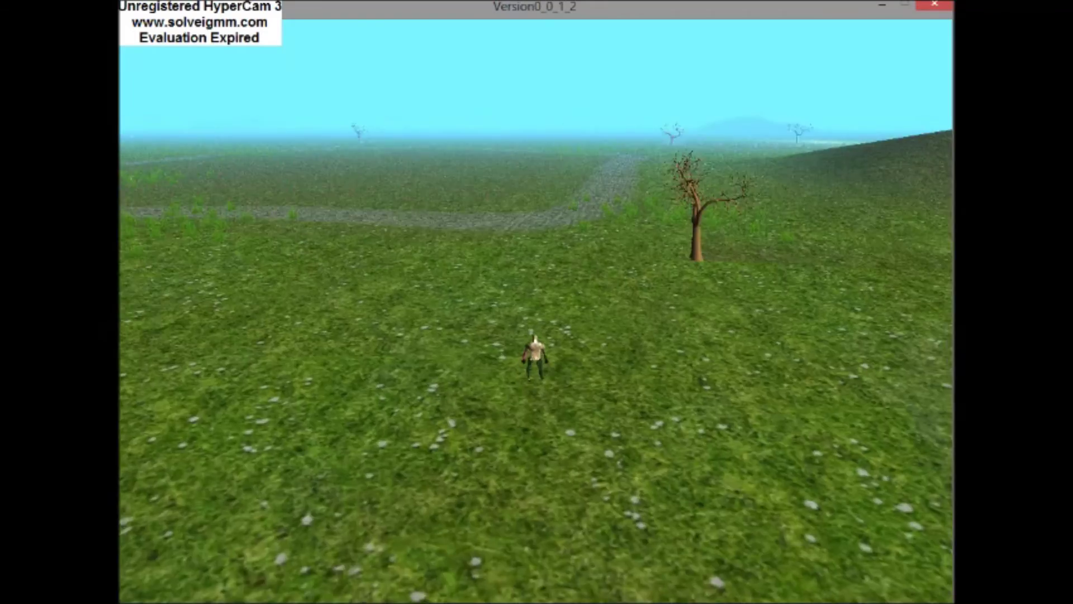
{"action": "key", "text": "d"}
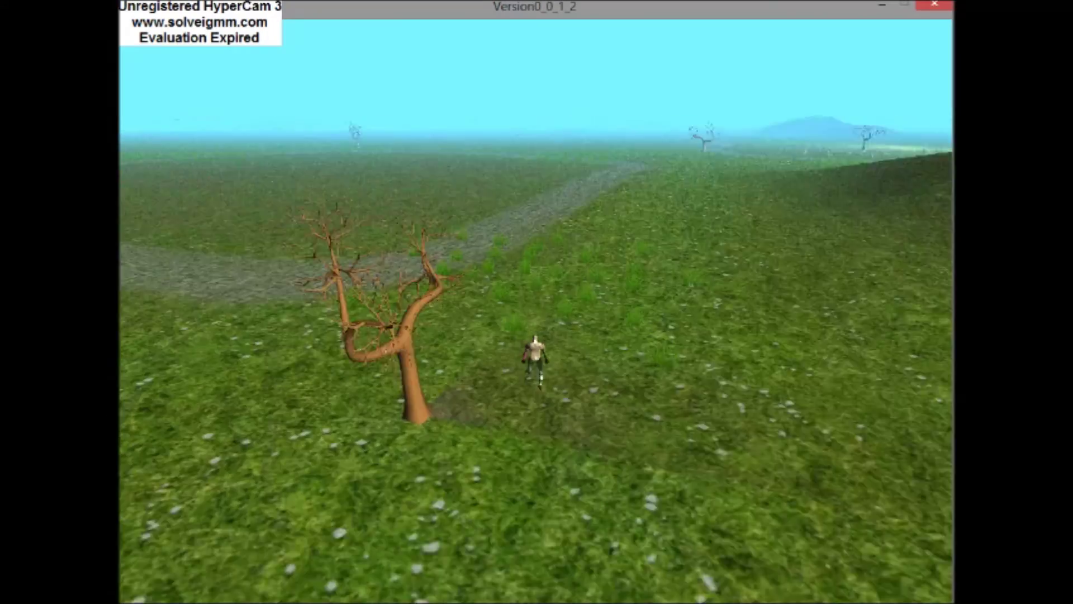
{"action": "key", "text": "d"}
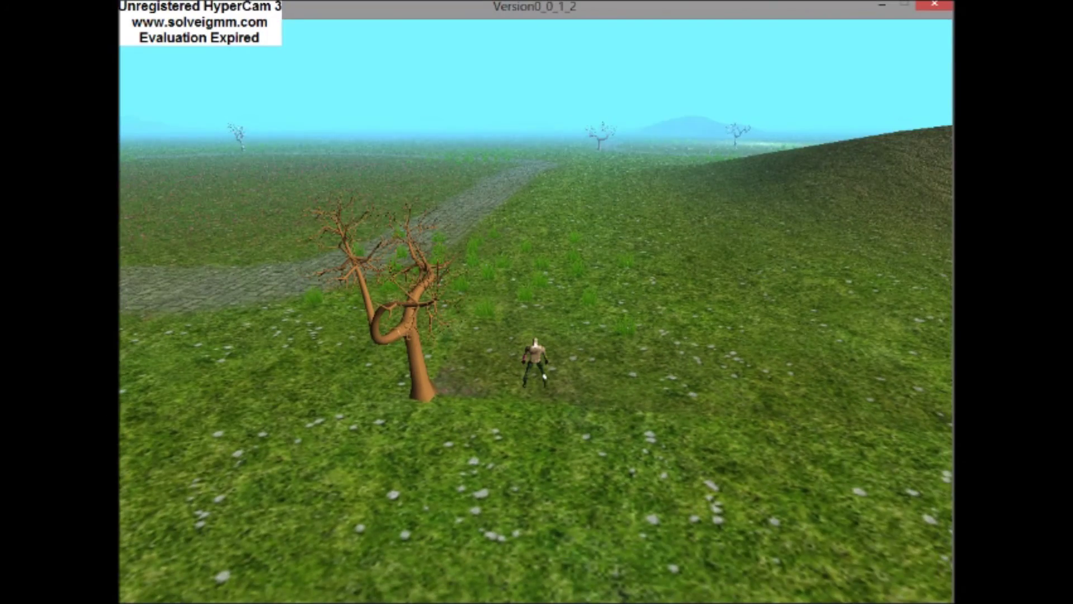